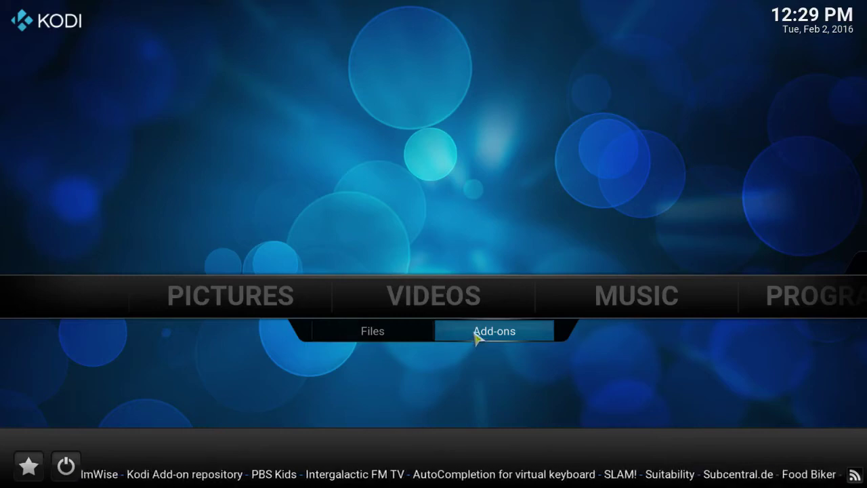
Step: Open the 1Channel video add-on's Most Popular movies and resume The Martian (2015) to list its streams
left_click(477, 338)
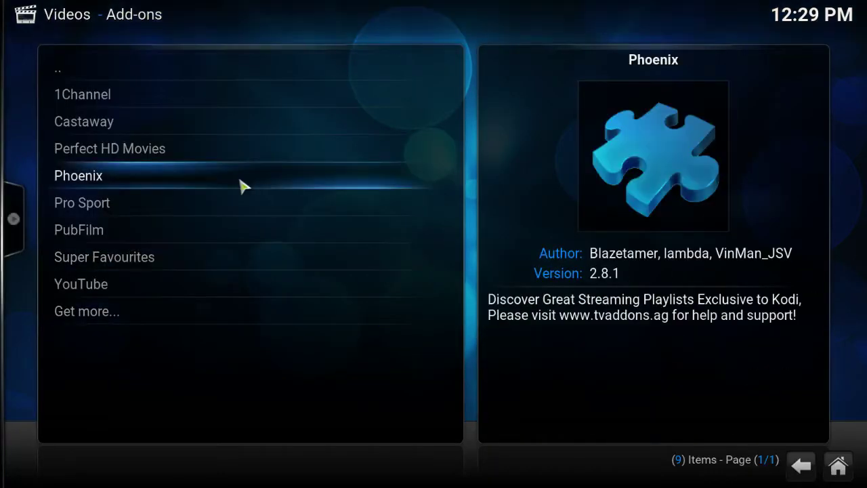
left_click(89, 100)
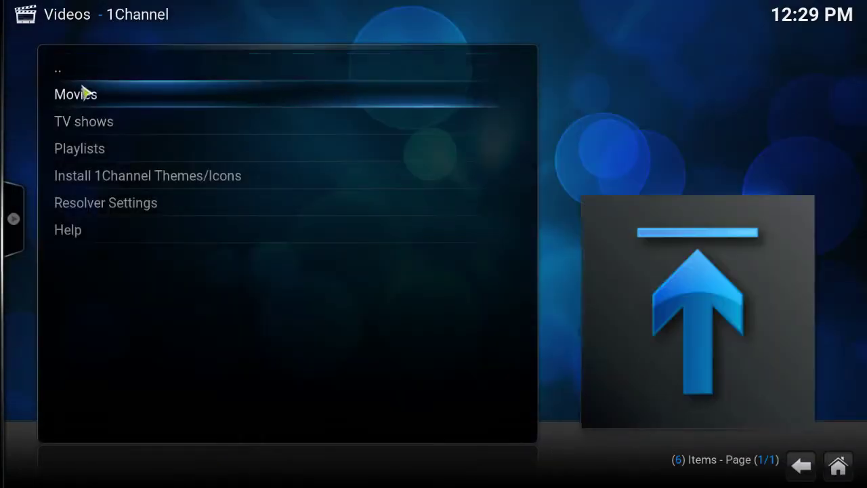
left_click(84, 92)
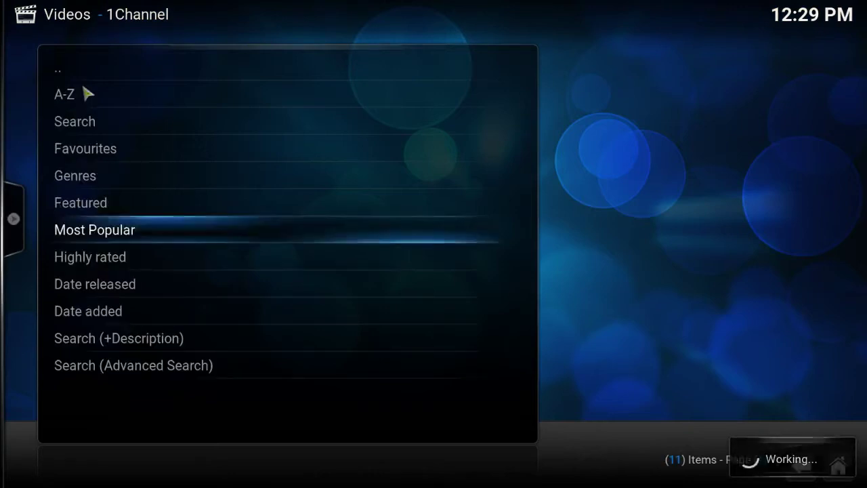
left_click(151, 234)
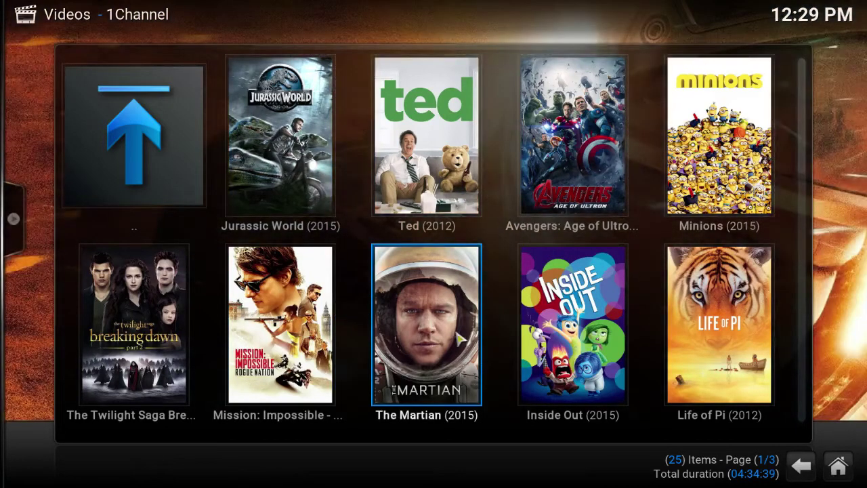
left_click(460, 337)
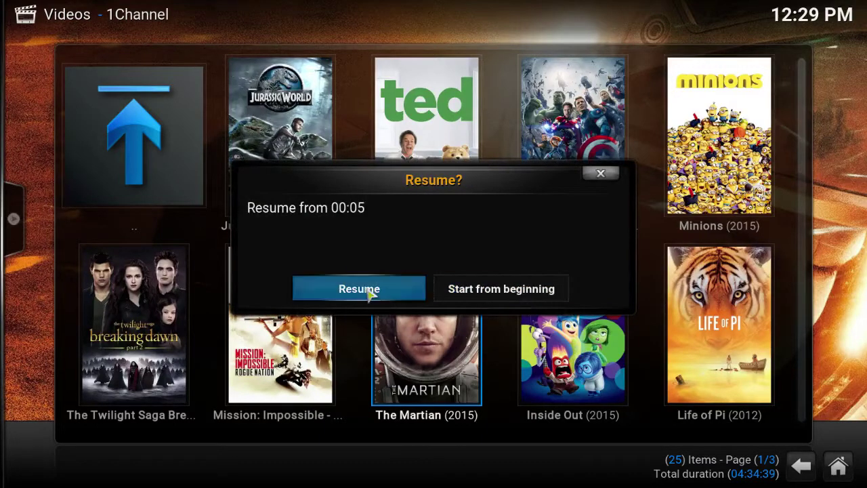
left_click(374, 296)
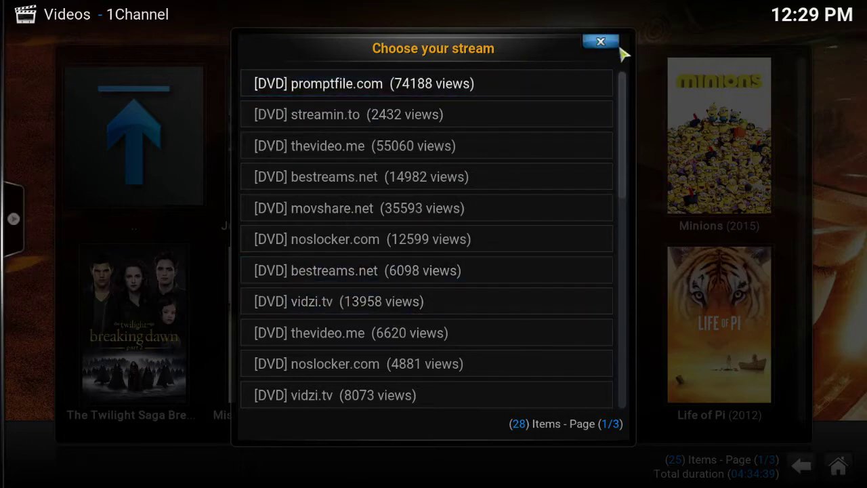
Step: Close the stream list without choosing a source and return to the list of video add-ons
key("Return")
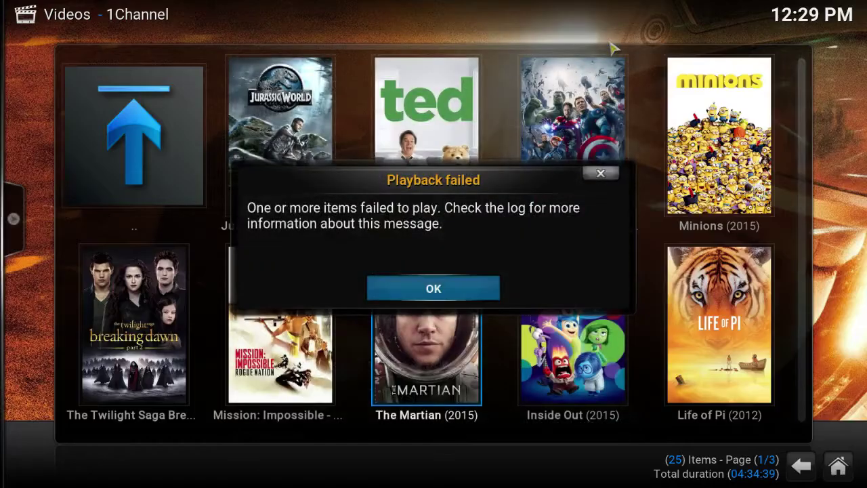
left_click(440, 289)
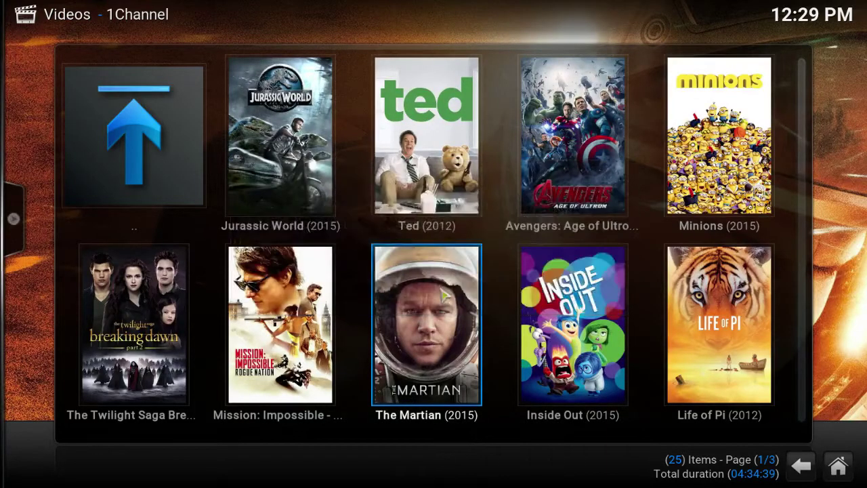
left_click(812, 467)
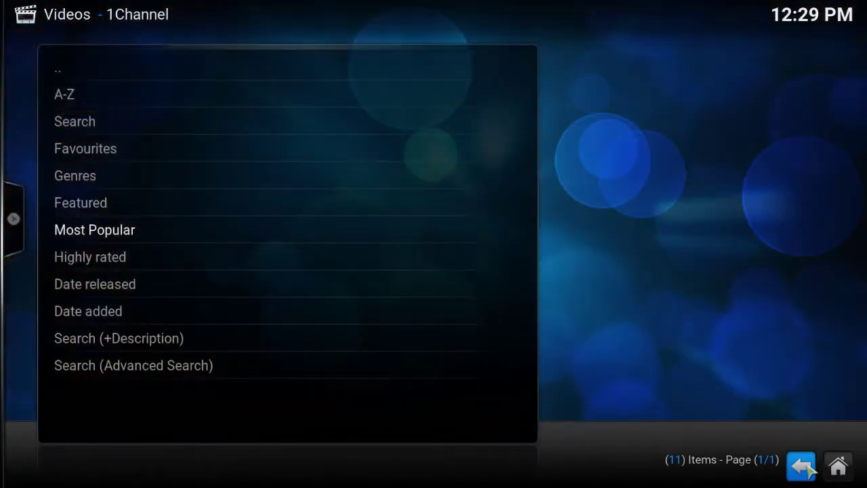
left_click(808, 467)
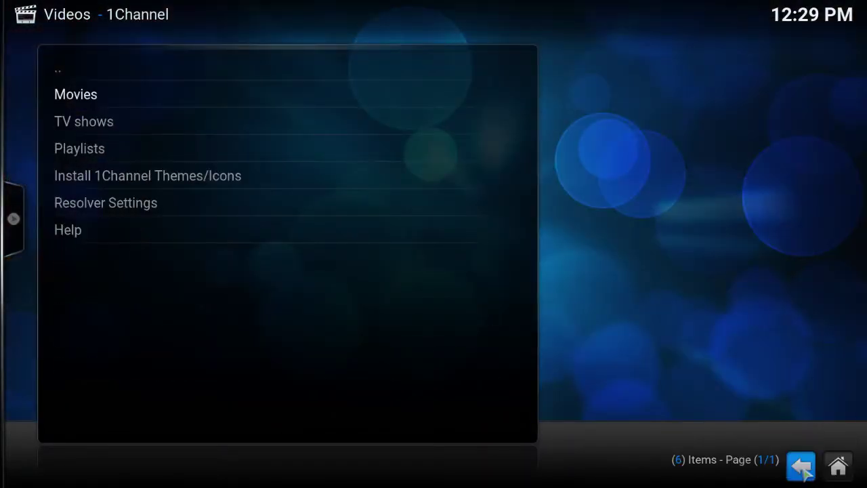
left_click(805, 471)
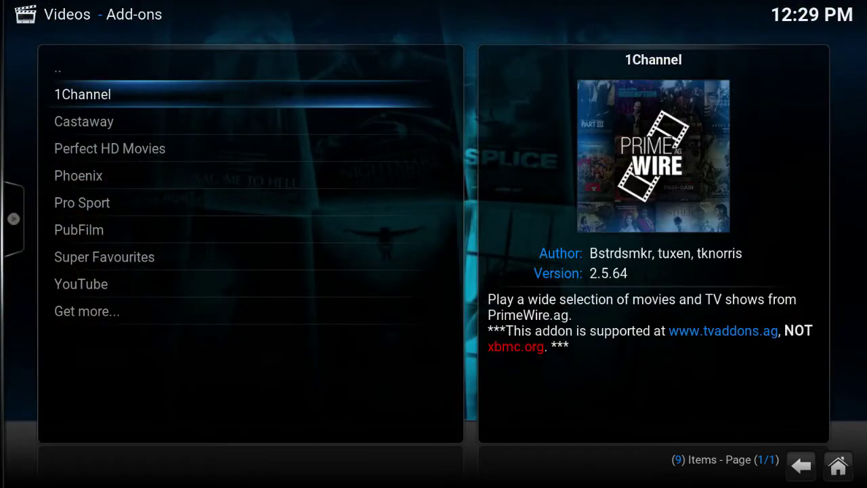
Step: In the 1Channel video playback settings, enable automatic playing of sources and set the source selection method to Directory
right_click(145, 102)
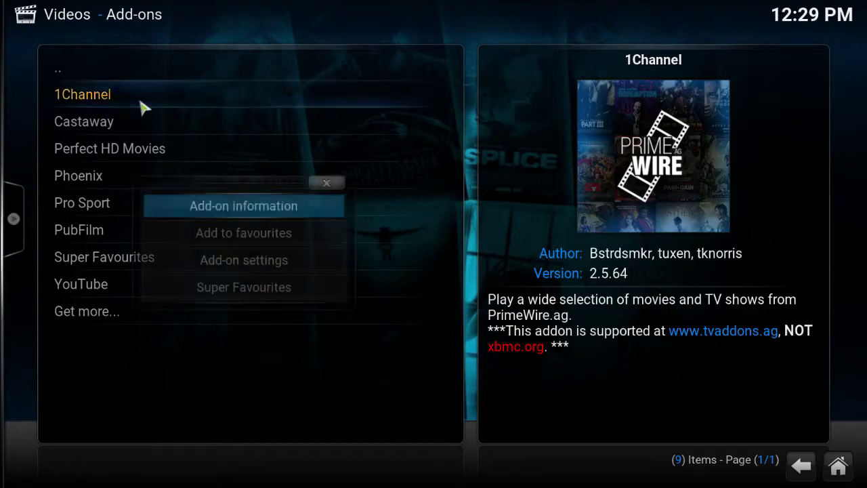
left_click(239, 265)
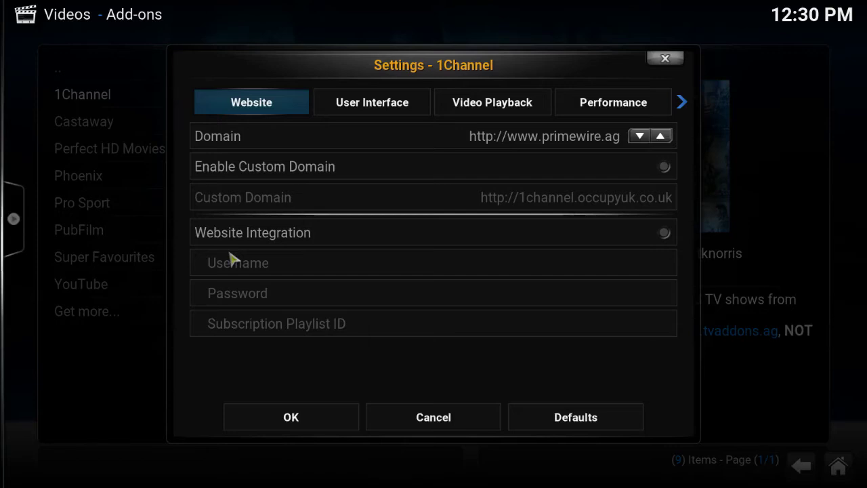
left_click(380, 110)
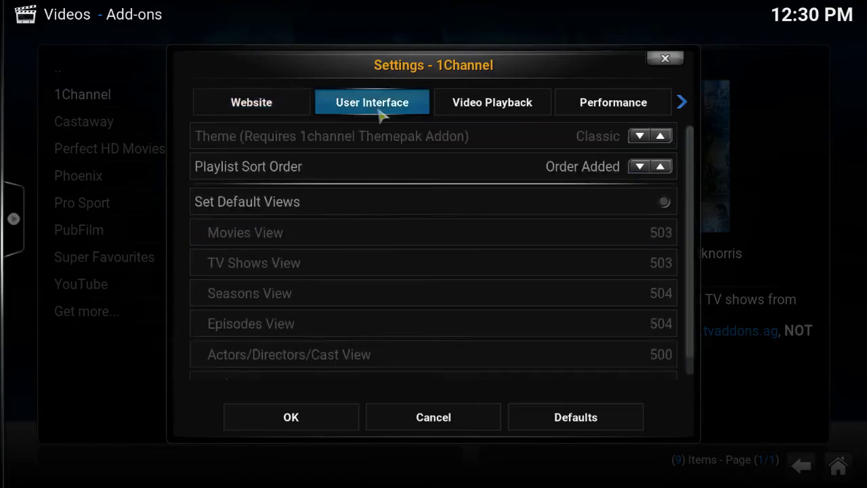
mouse_move(479, 114)
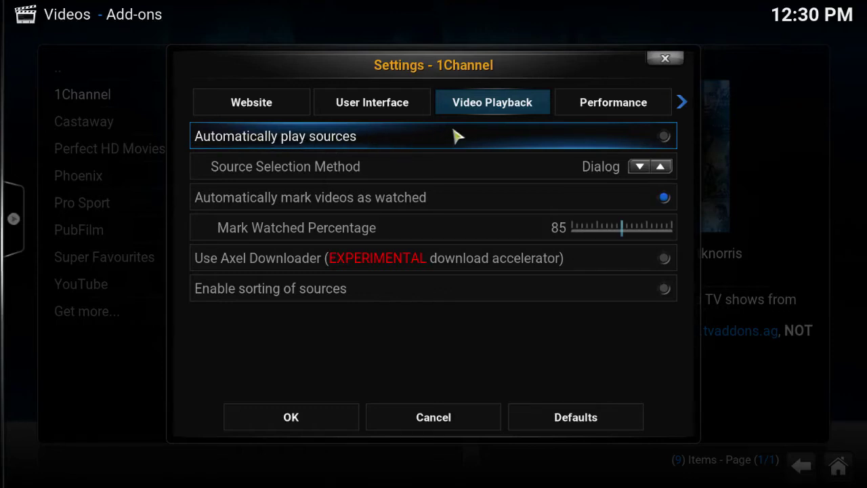
left_click(557, 144)
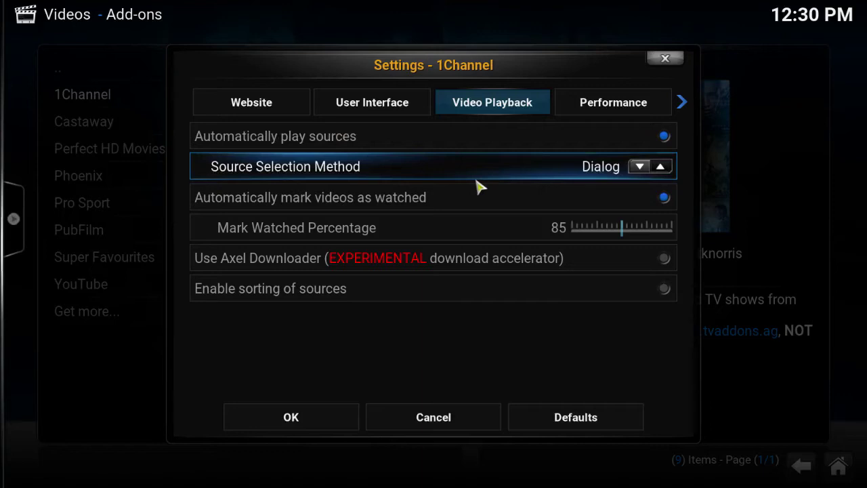
left_click(641, 170)
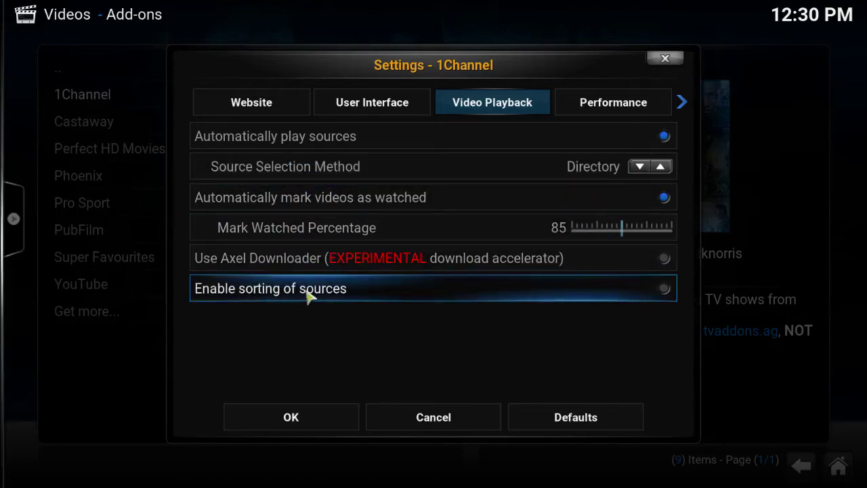
Step: Enable sorting of sources and set the host ranking to thevideo.me,streamin.to
left_click(354, 291)
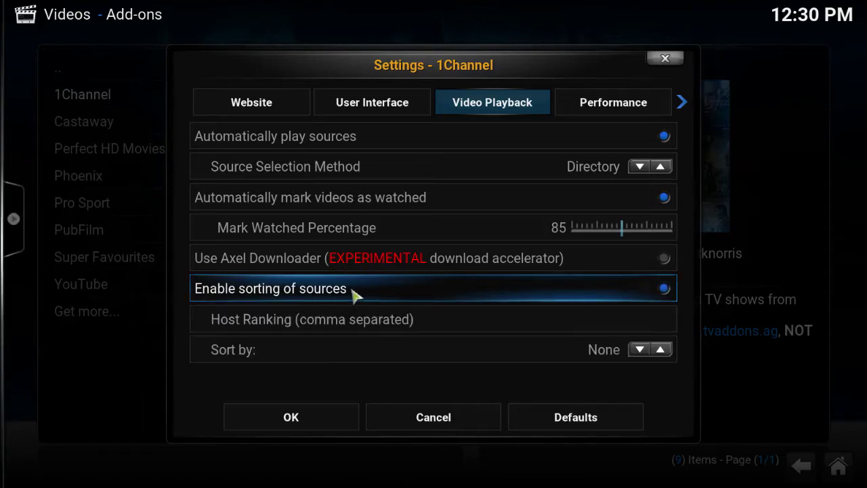
left_click(256, 326)
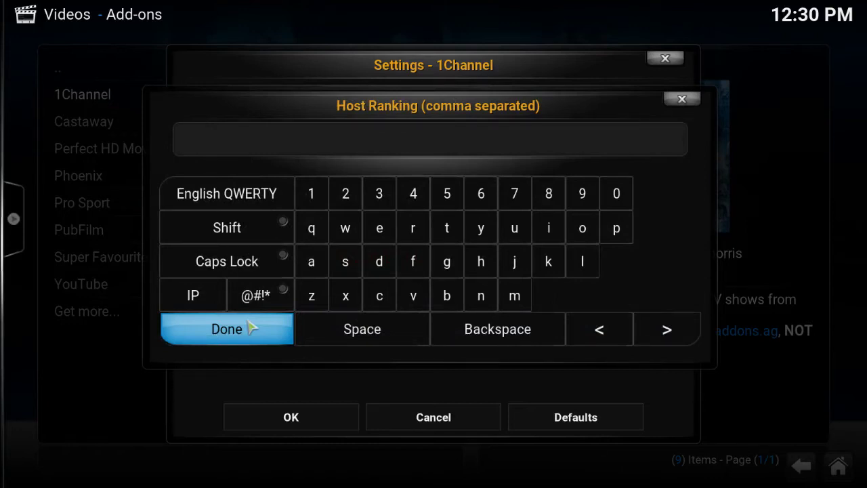
type("thevideo.me")
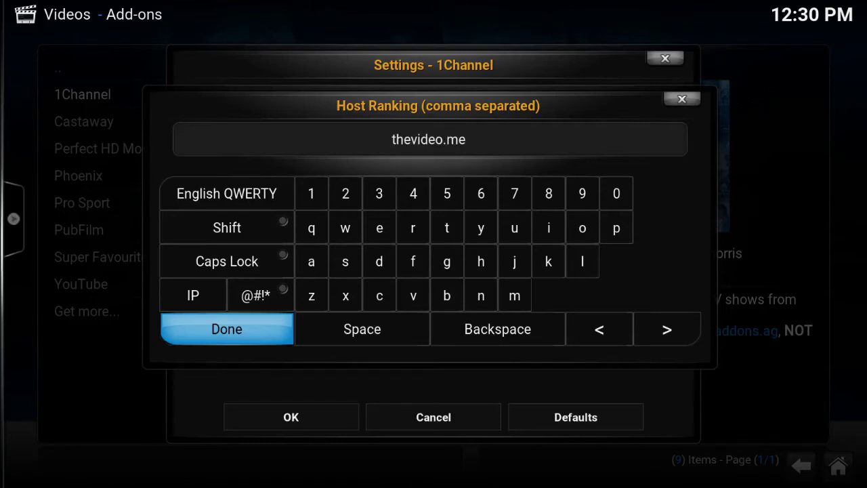
type(",")
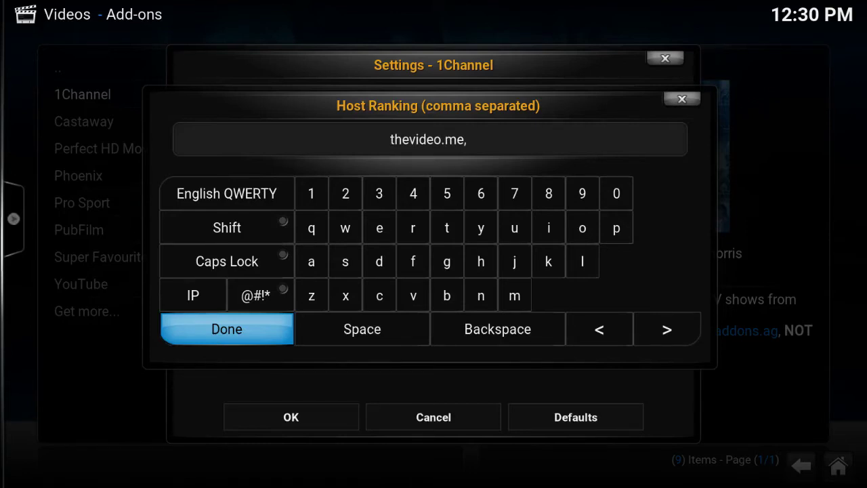
type("stre")
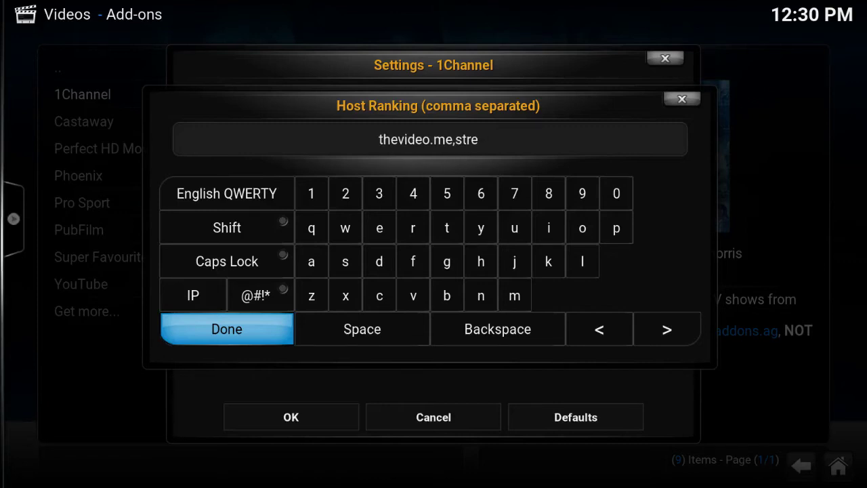
type("amin.to")
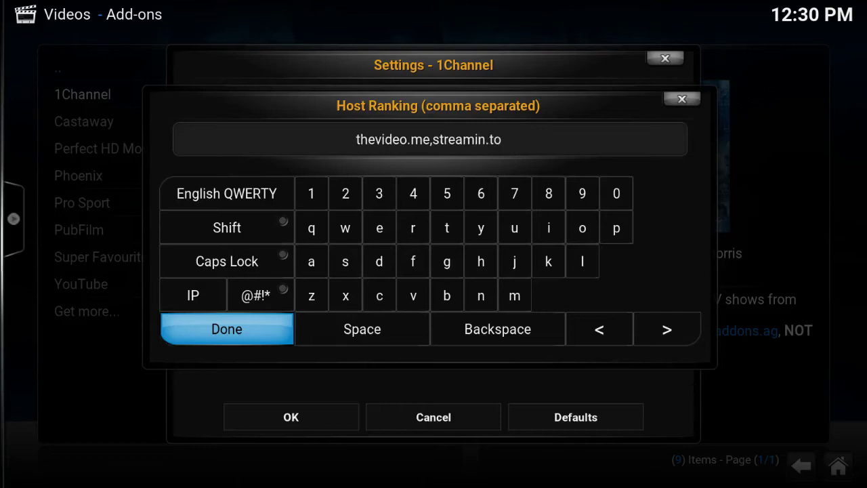
left_click(235, 335)
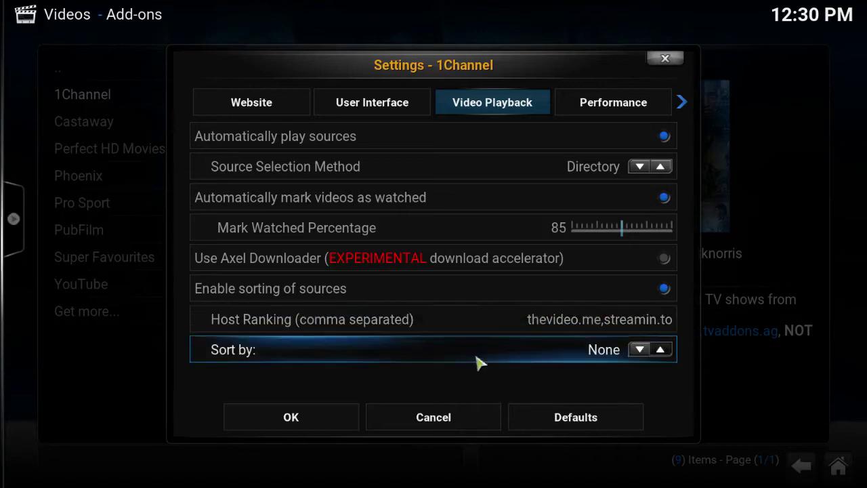
Step: Set the primary sort criterion for sources to Host
left_click(643, 354)
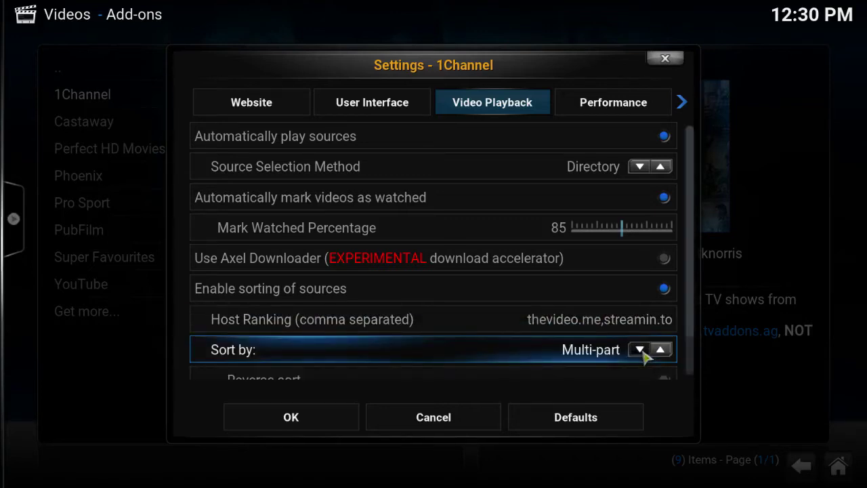
left_click(639, 350)
left_click(641, 351)
left_click(641, 351)
left_click(641, 351)
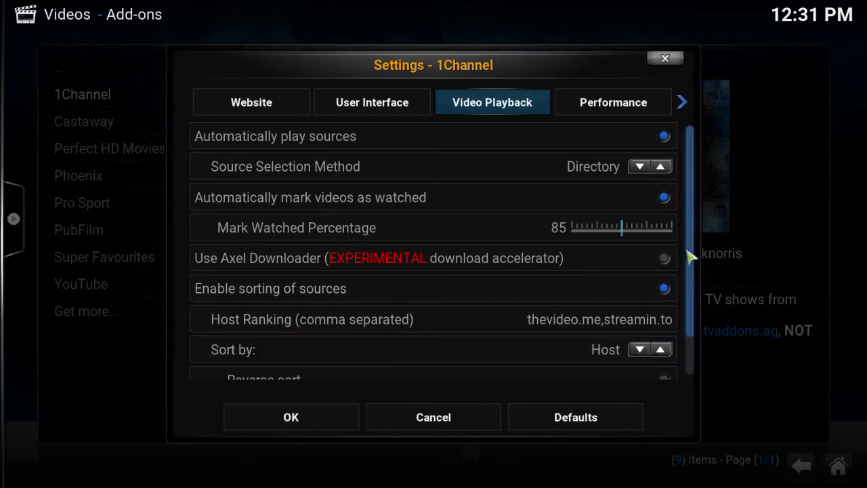
Step: Set the second sort criterion to Verified and turn off its reverse sort
scroll(688, 313, "down", 2)
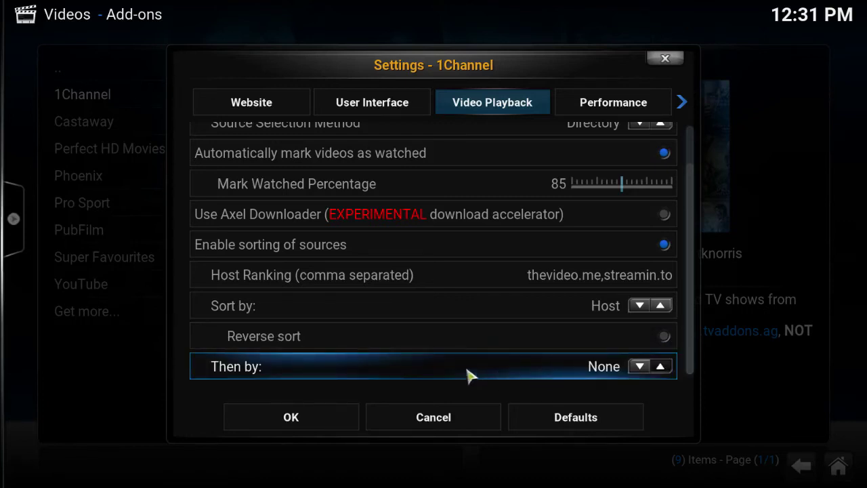
left_click(640, 372)
left_click(642, 372)
left_click(640, 371)
left_click(641, 371)
scroll(695, 345, "down", 2)
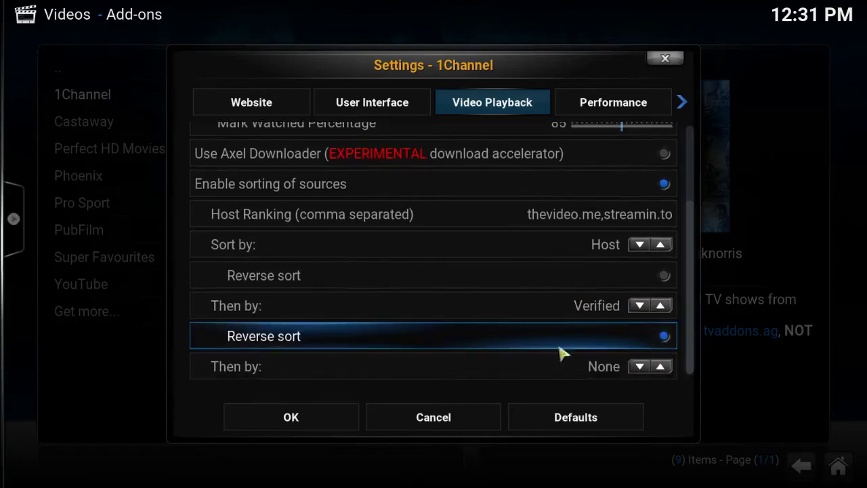
left_click(651, 345)
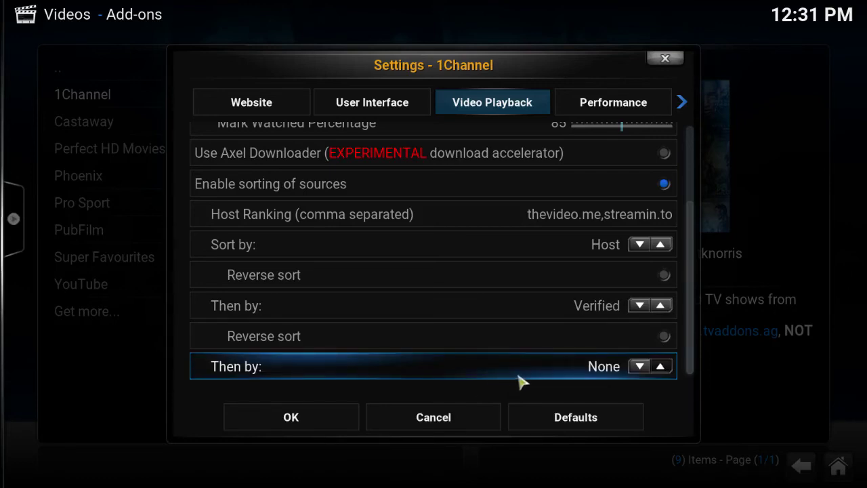
Step: Set the third sort criterion to Views and turn off its reverse sort
left_click(641, 370)
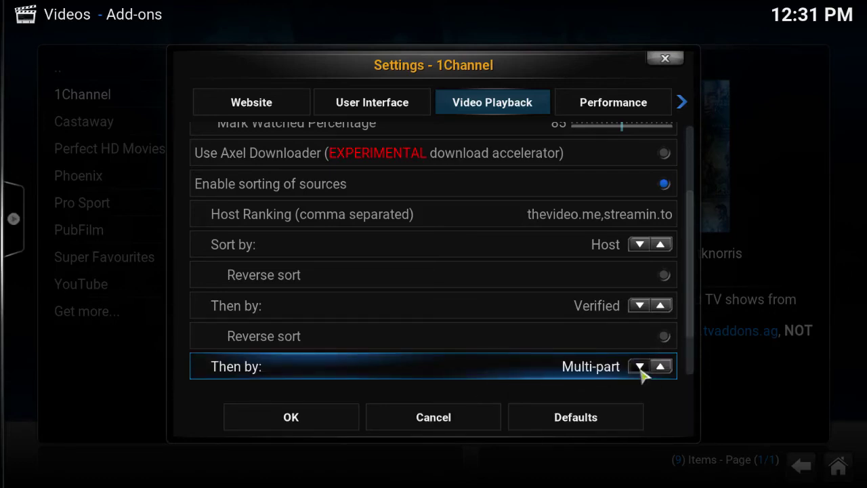
left_click(642, 374)
scroll(696, 311, "down", 2)
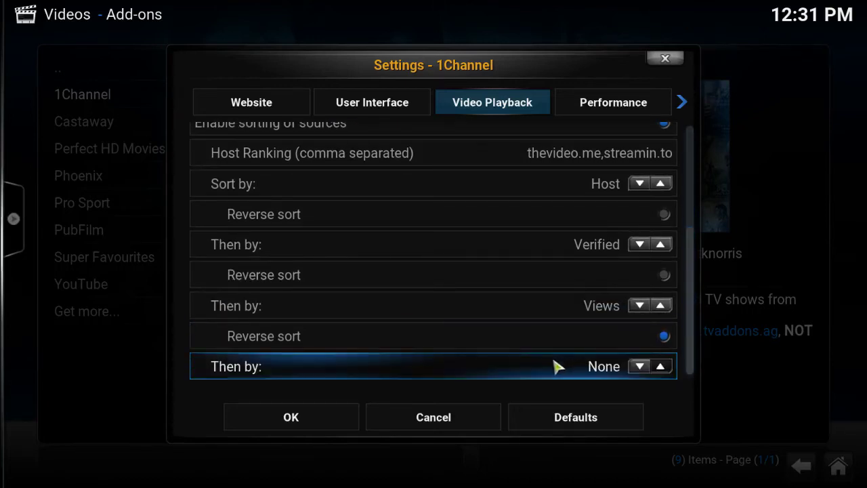
left_click(658, 344)
Step: Choose a fourth sort criterion beyond Views for the sources and save the 1Channel settings
left_click(638, 371)
left_click(639, 371)
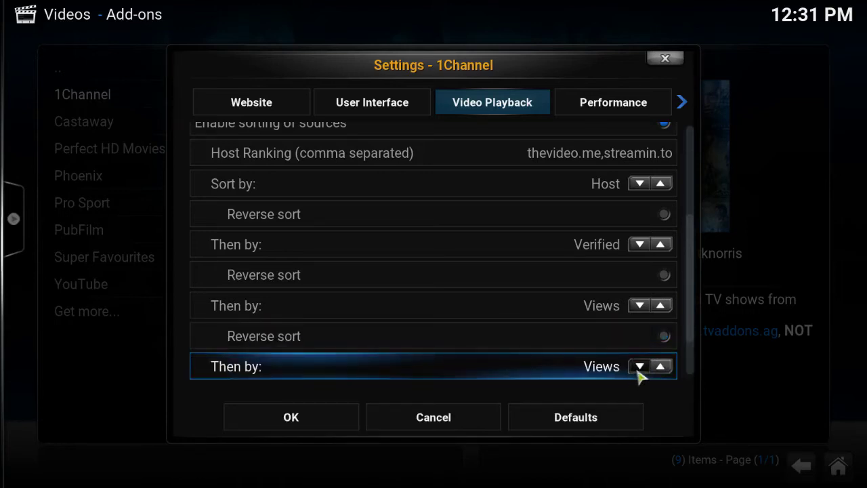
left_click(640, 371)
left_click(306, 422)
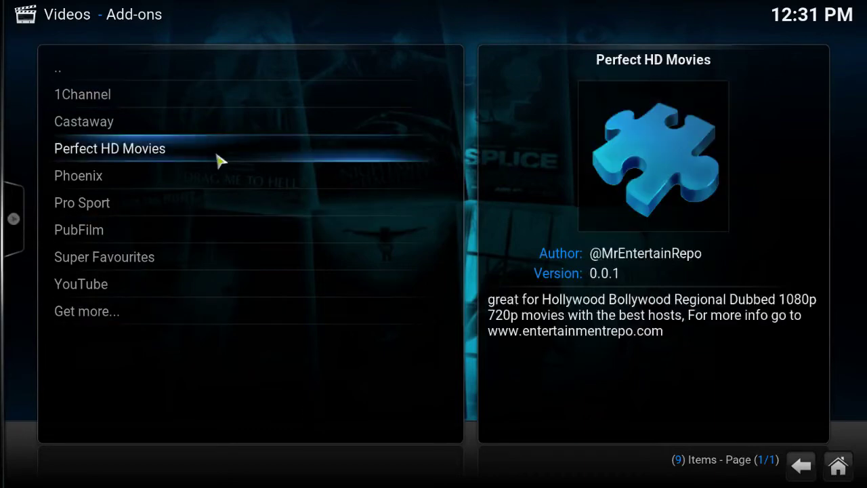
Step: Open 1Channel's most popular movies, resume The Martian (2015) from its saved position to test automatic playback, and stop it
left_click(172, 101)
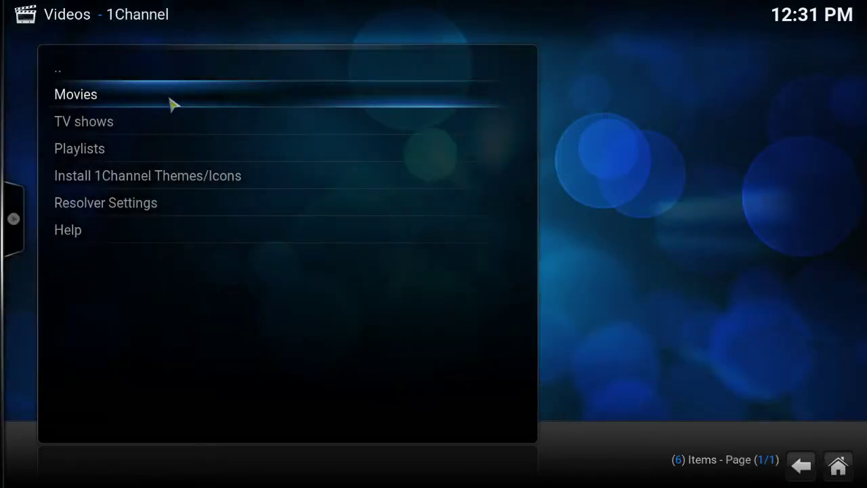
left_click(173, 101)
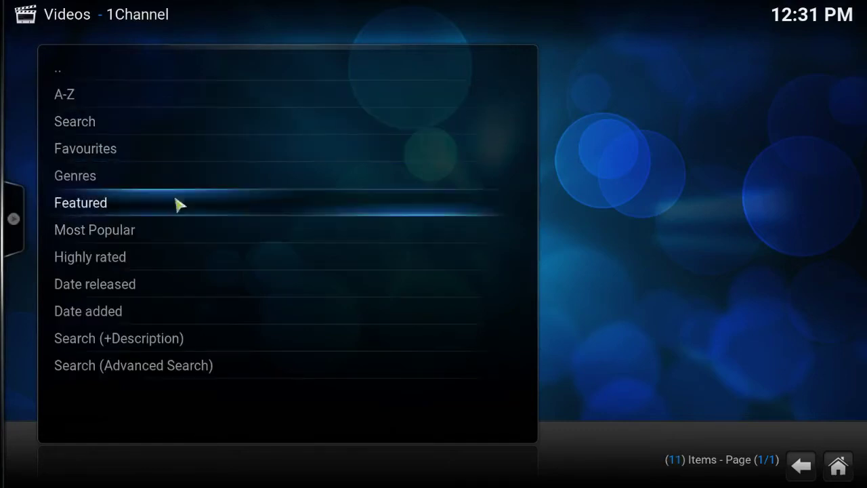
left_click(173, 234)
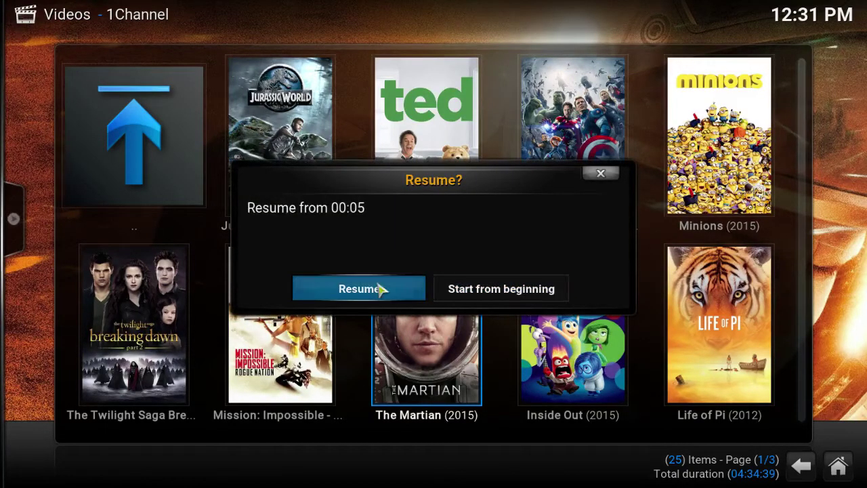
left_click(388, 297)
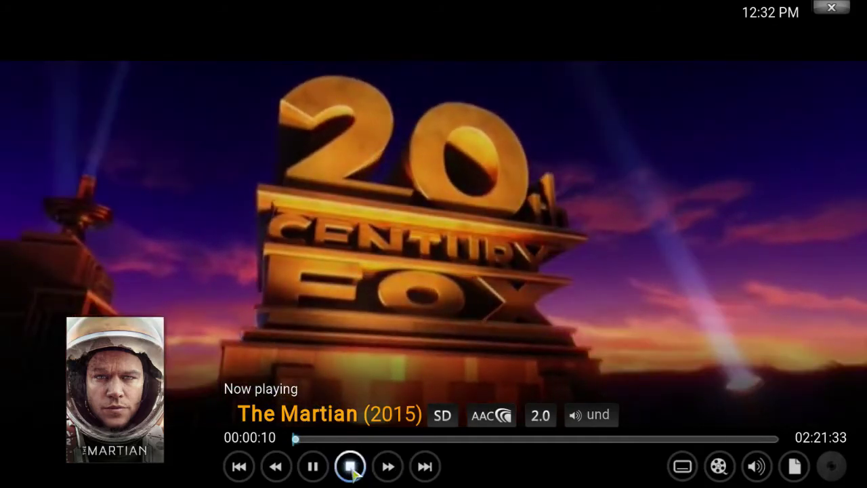
left_click(352, 470)
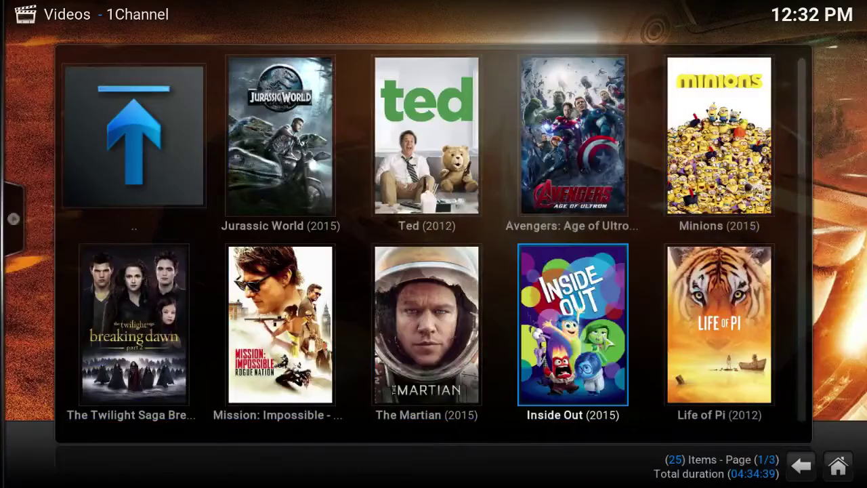
Step: Test automatic playback with Straight Outta Compton (2015), stop it, and return to the 1Channel main list
scroll(603, 339, "down", 2)
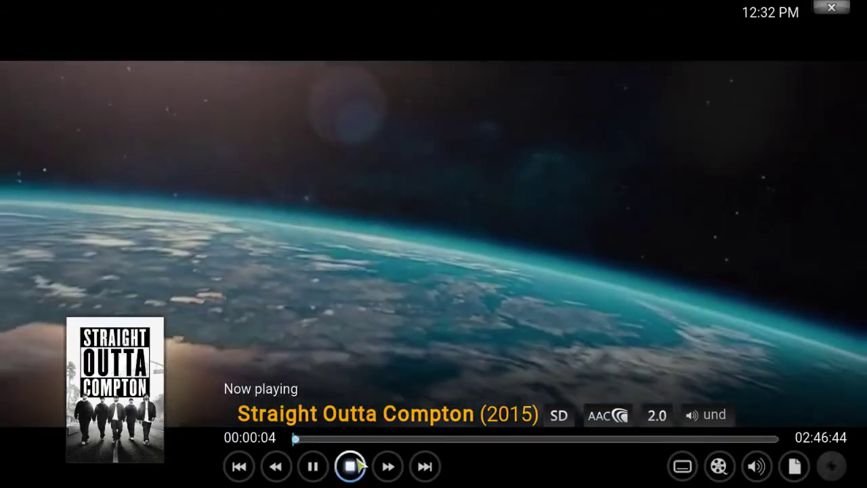
left_click(351, 466)
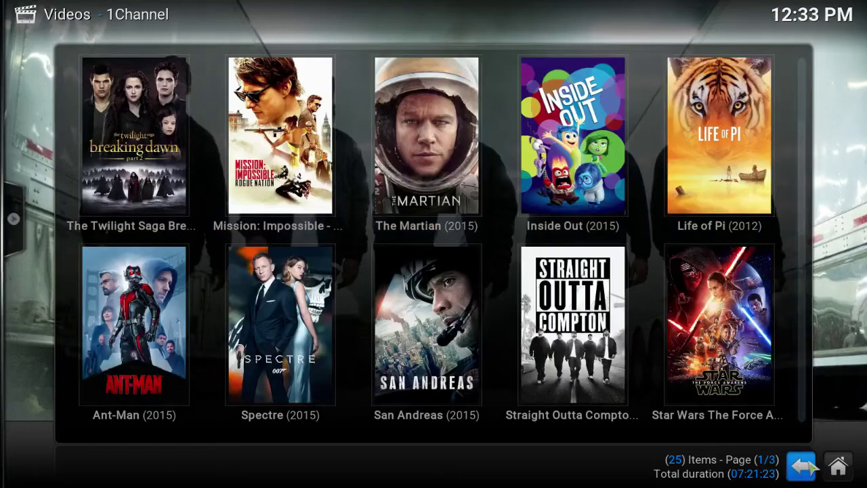
left_click(811, 467)
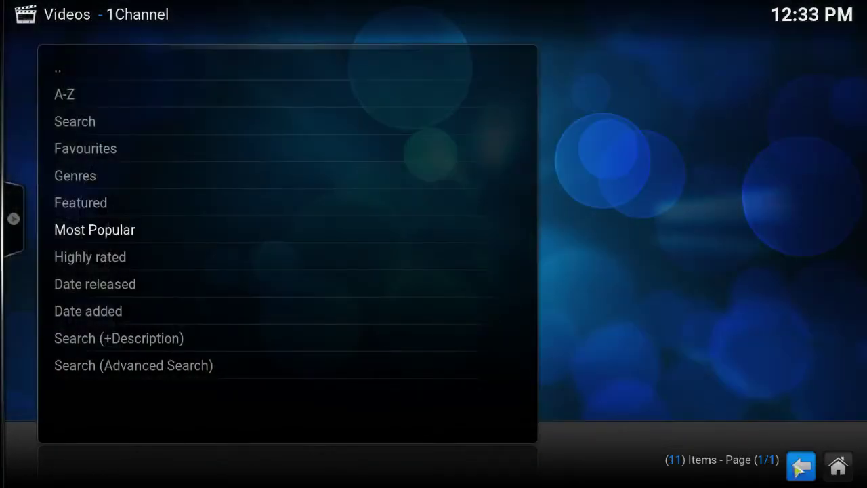
left_click(803, 468)
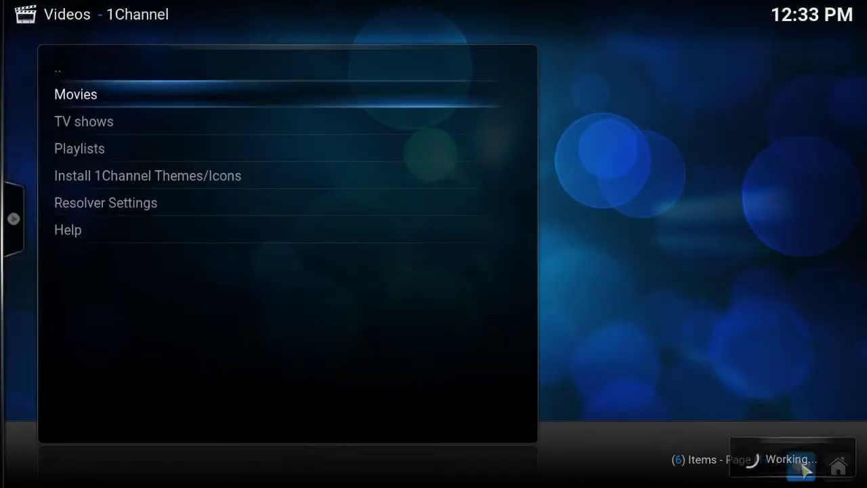
Step: Open Season 5 of Game of Thrones (2011) from 1Channel's most popular TV shows
left_click(139, 134)
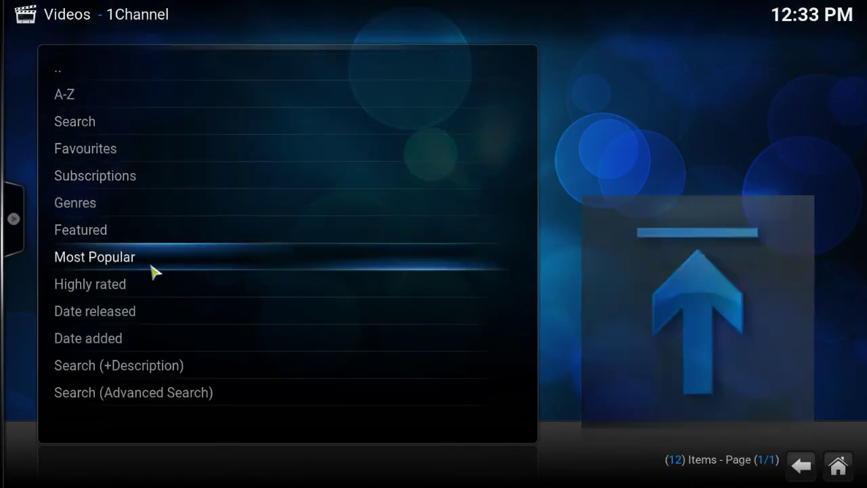
left_click(159, 266)
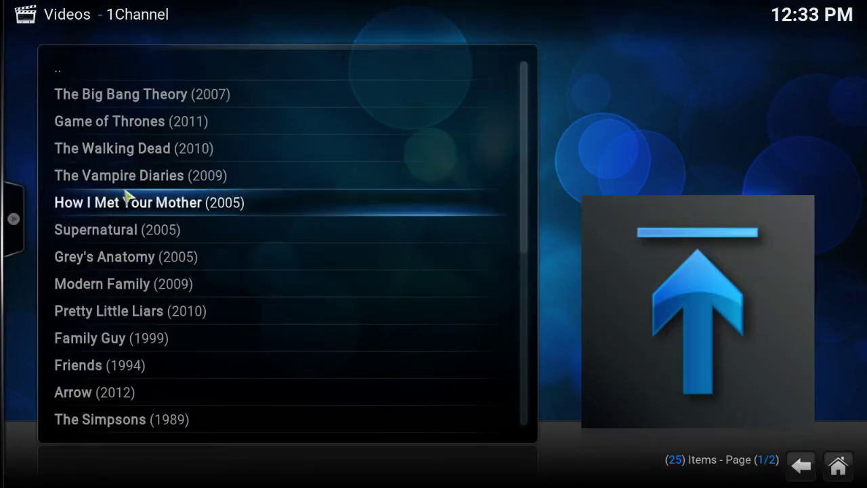
left_click(124, 135)
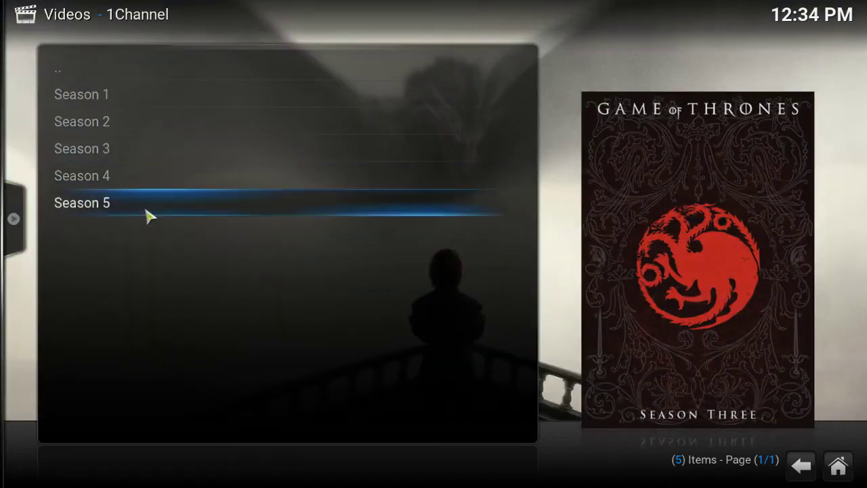
left_click(137, 208)
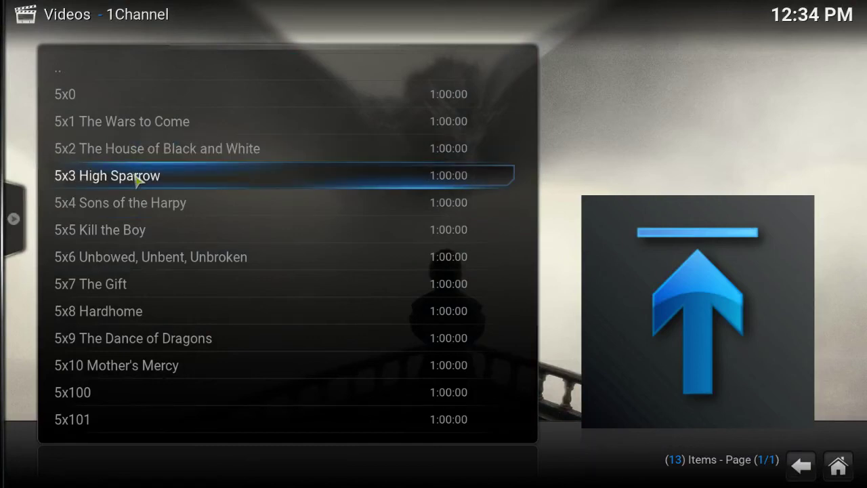
Step: Test automatic playback of episode 5x3 High Sparrow, stop it, and return to the Game of Thrones season list
left_click(135, 177)
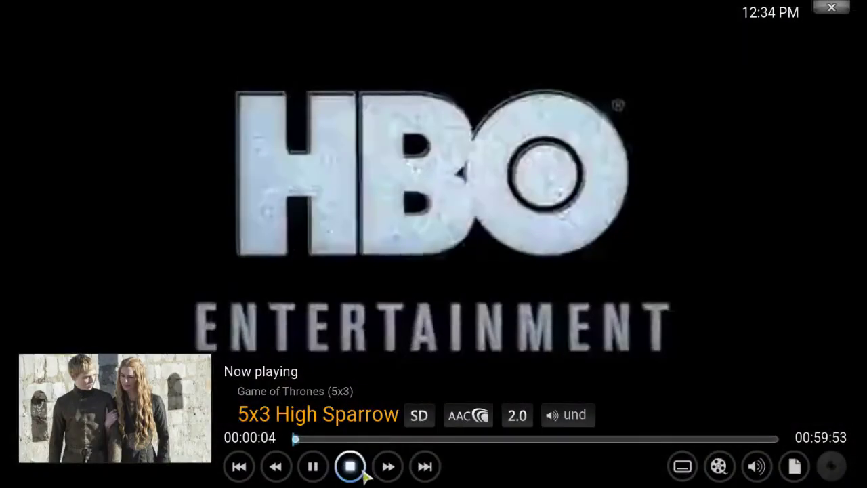
left_click(351, 466)
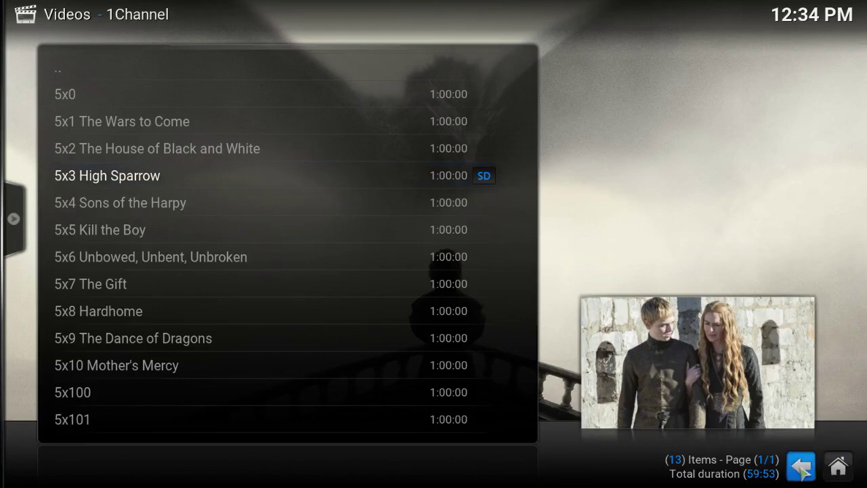
left_click(801, 467)
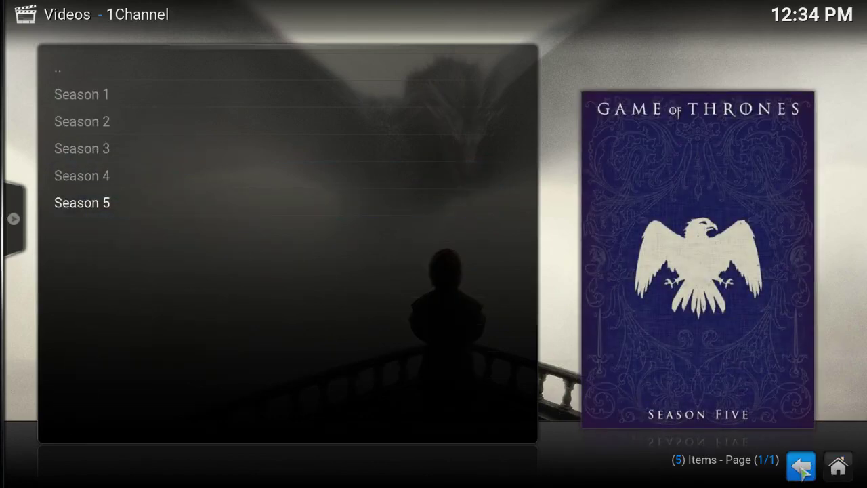